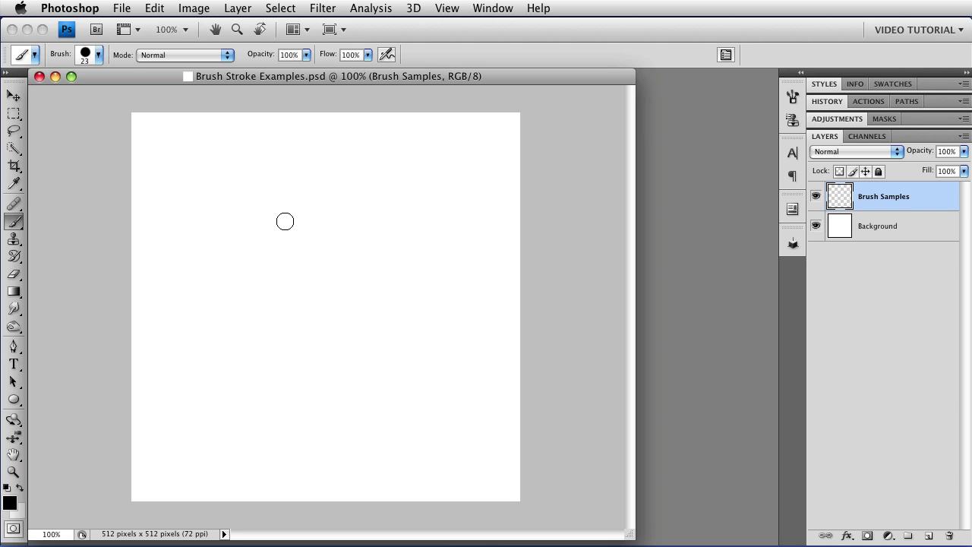
In Cursors preferences, switch Painting Cursors from Normal Brush Tip to Standard
left_click(76, 10)
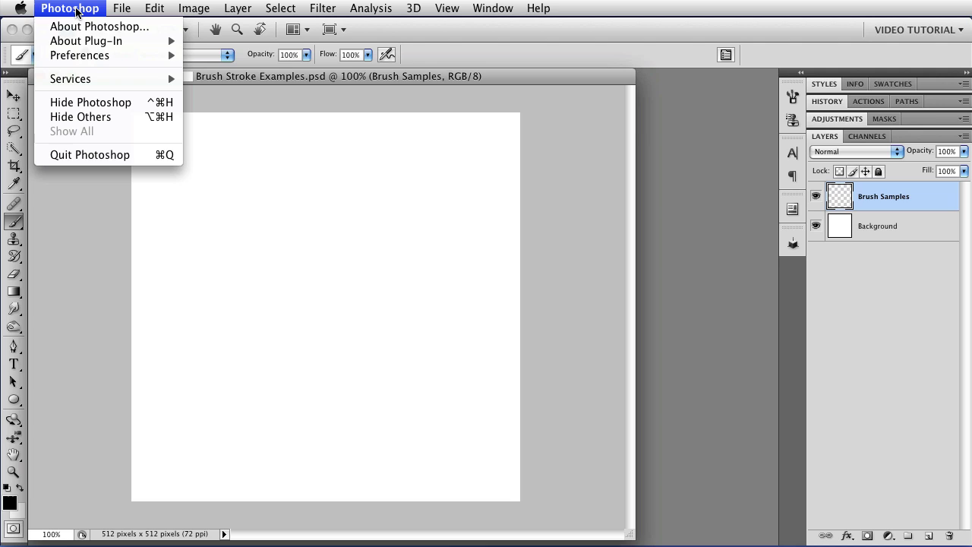
mouse_move(85, 56)
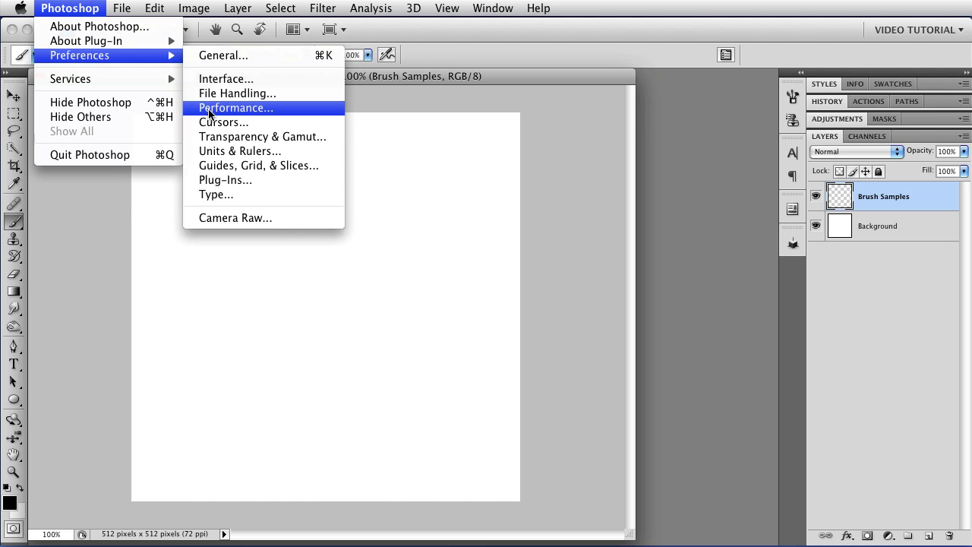
left_click(249, 123)
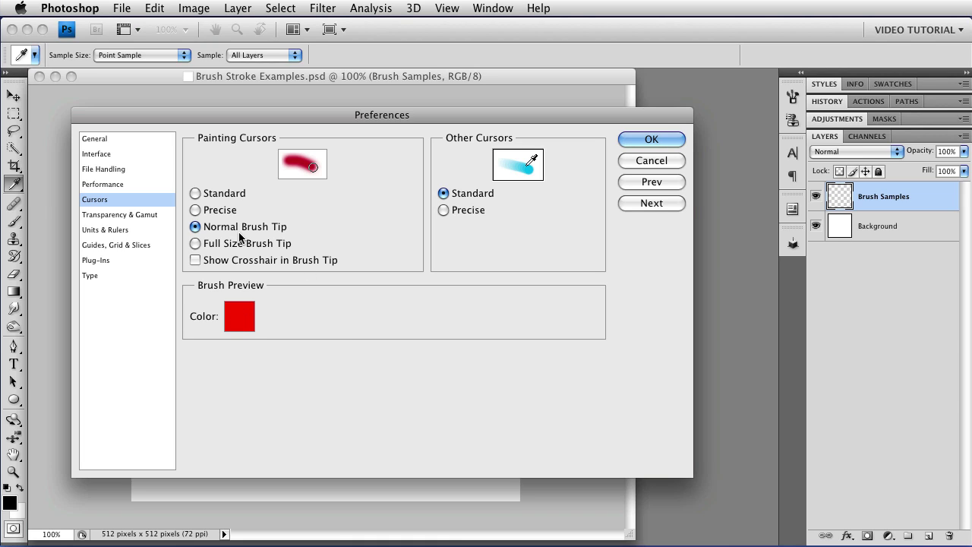
left_click(227, 194)
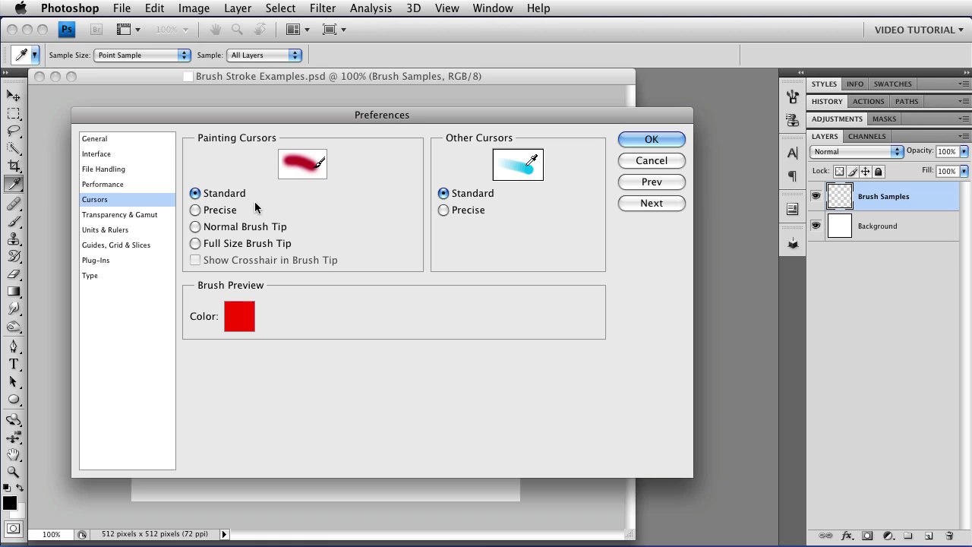
Try Precise, Full Size Brush Tip and crosshair cursors, settling on Normal Brush Tip
left_click(235, 209)
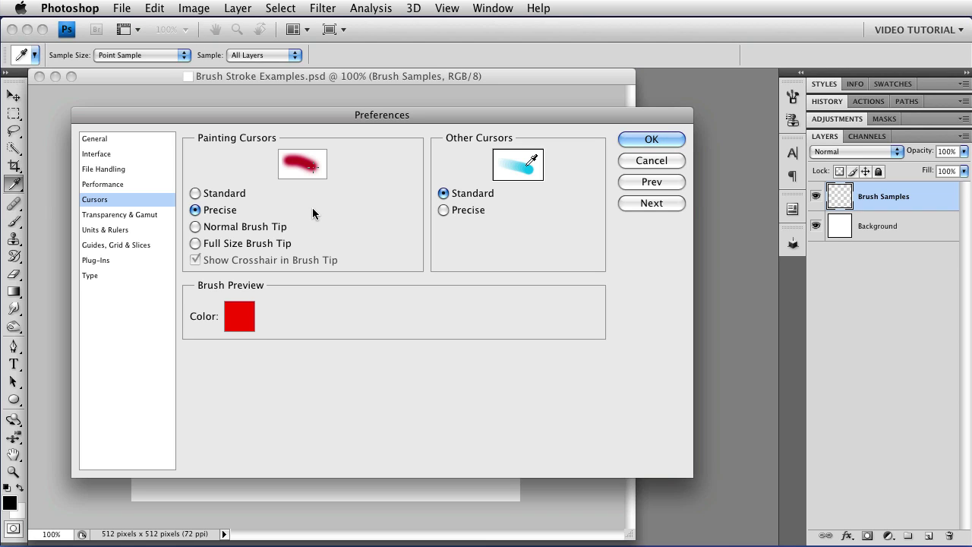
left_click(256, 230)
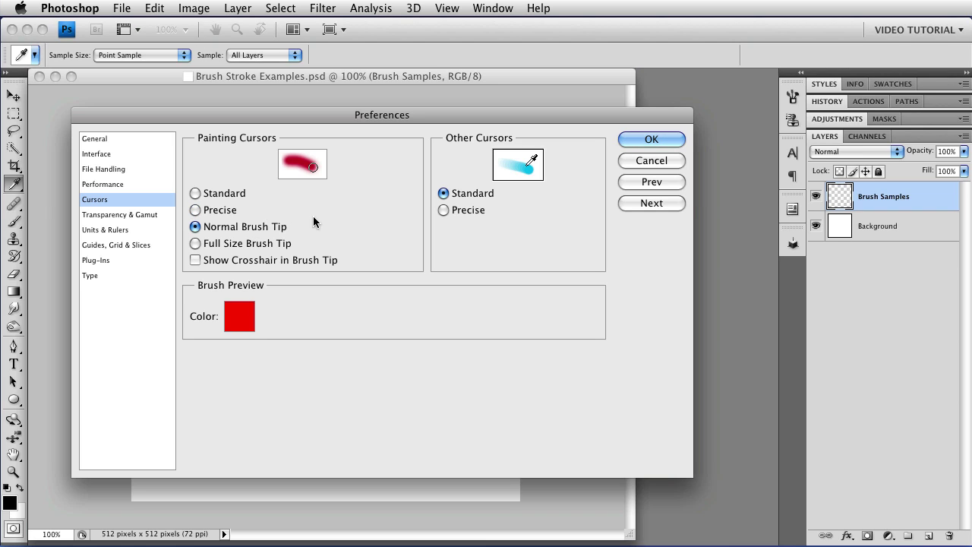
left_click(275, 243)
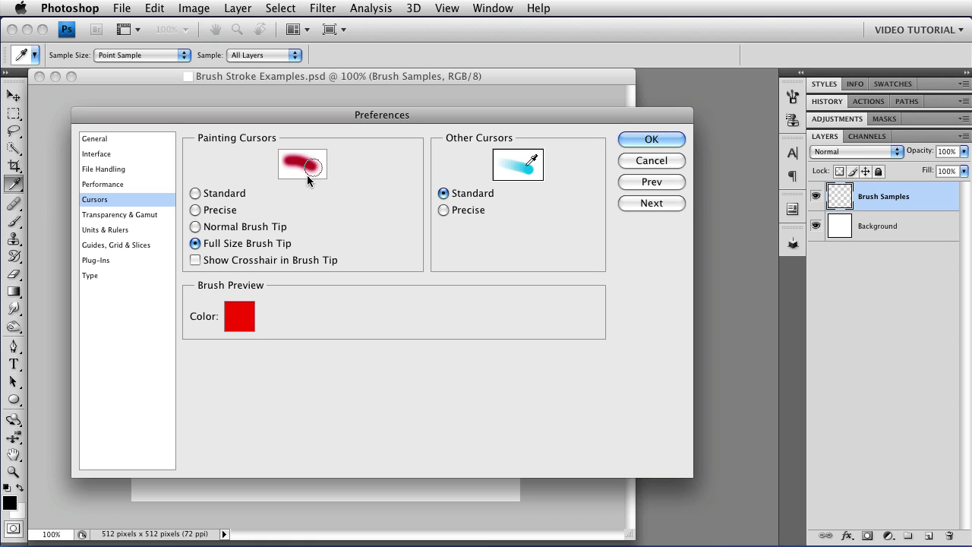
left_click(306, 260)
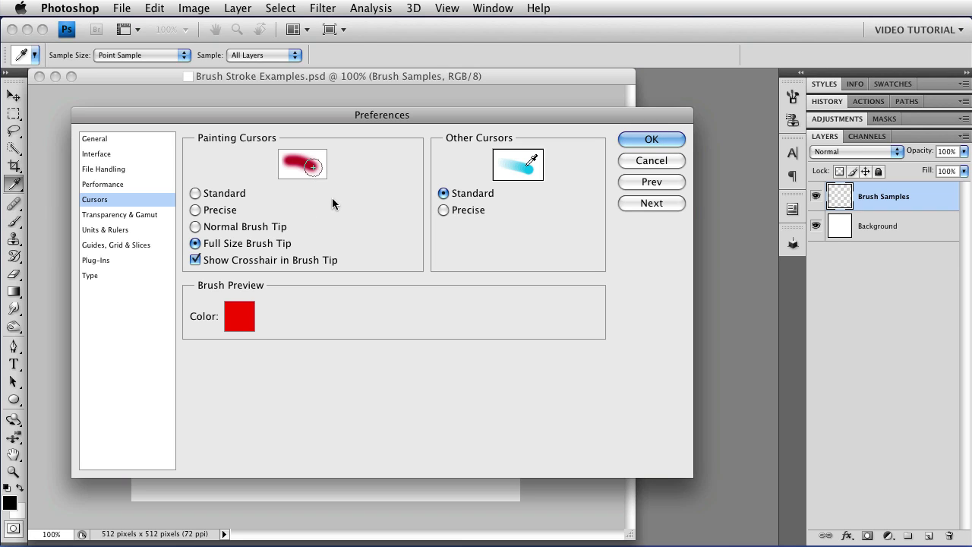
left_click(311, 261)
left_click(268, 225)
Accept the preferences and paint a thick black S-shaped stroke in the canvas's upper left
left_click(638, 140)
key("b")
mouse_move(192, 140)
left_mouse_down()
mouse_move(191, 195)
mouse_move(159, 297)
left_mouse_up()
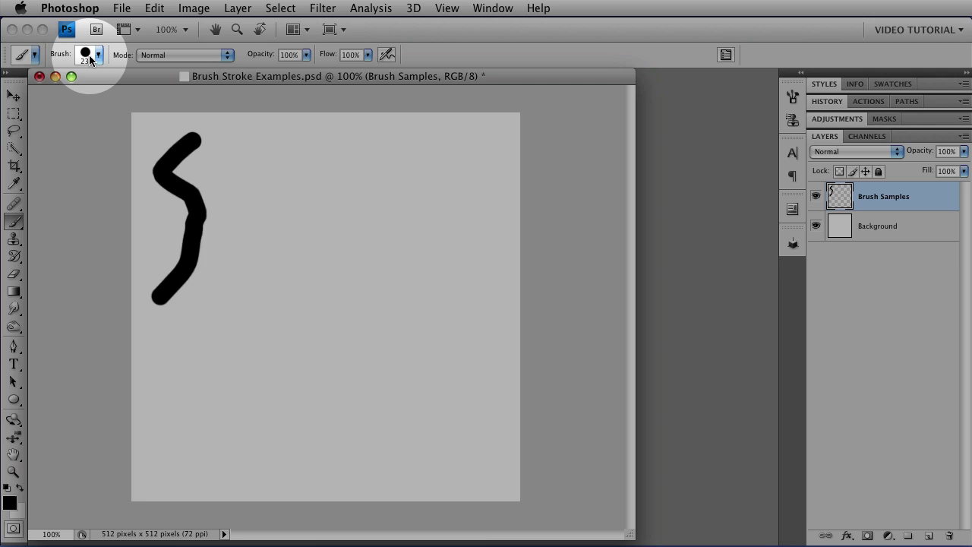
Open the brush preset picker over the canvas, showing 23 px Master Diameter and 100% Hardness
left_click(89, 60)
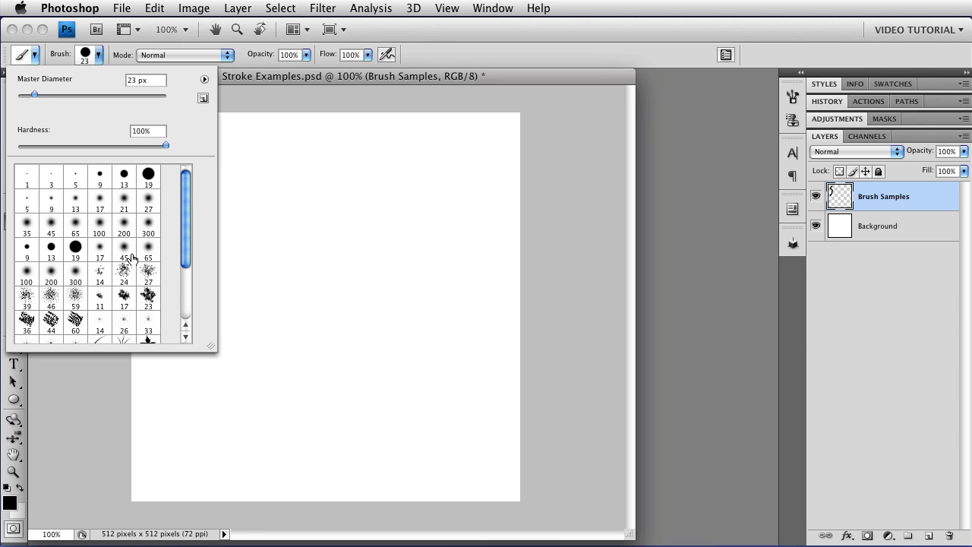
scroll(185, 230, "down", 3)
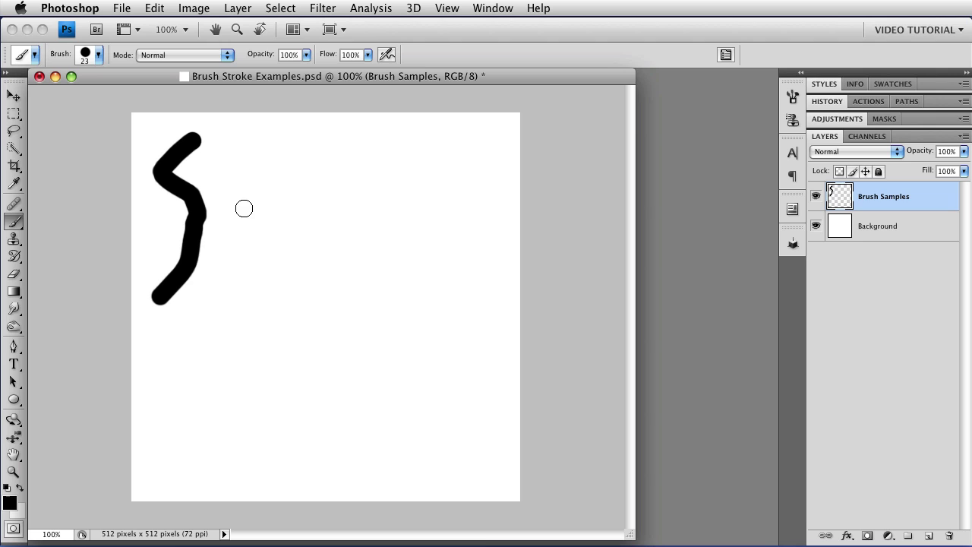
right_click(239, 176)
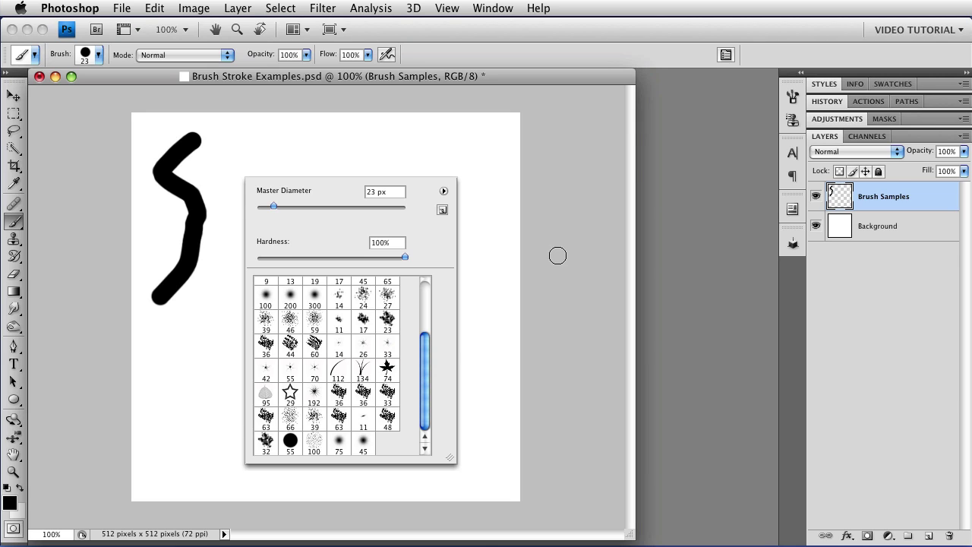
Show the full Brushes panel from the dock, then hide it via Window > Brushes
left_click(791, 97)
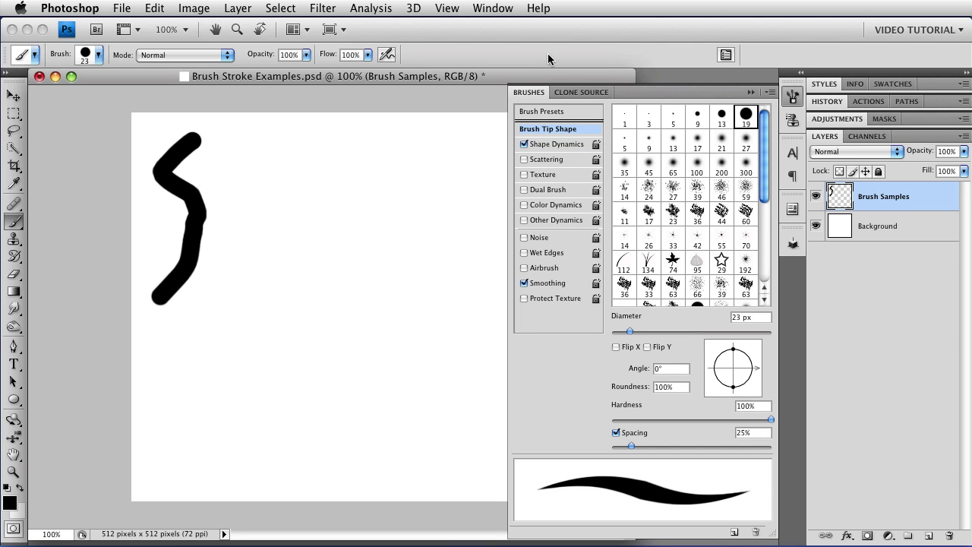
left_click(493, 9)
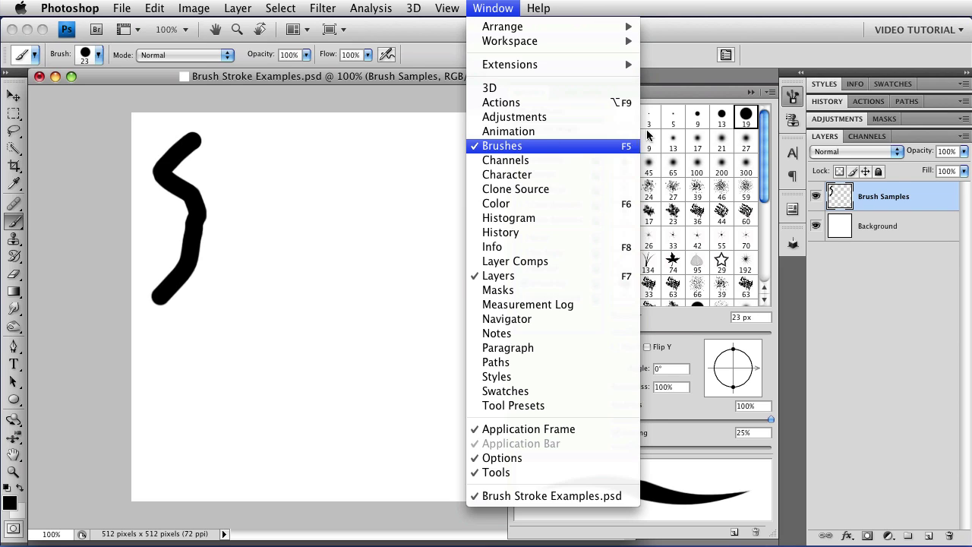
left_click(632, 148)
left_click(748, 93)
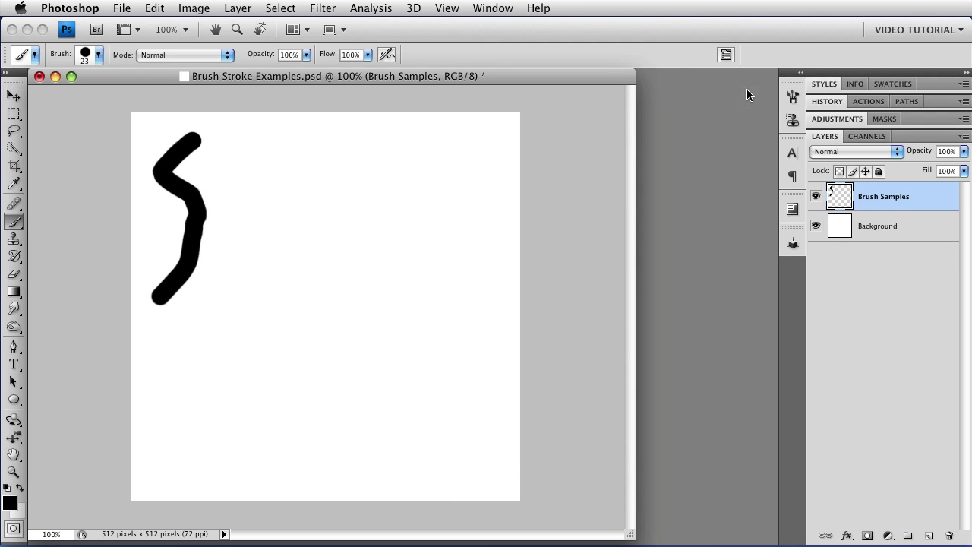
Set Master Diameter to 46 px, briefly lowering Hardness before returning it to 100%
right_click(276, 132)
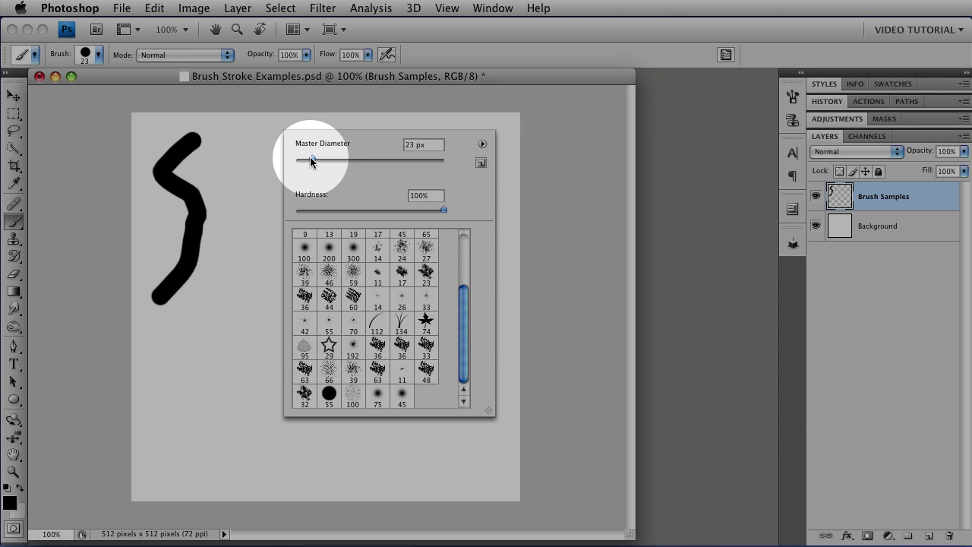
left_click_drag(311, 159, 331, 164)
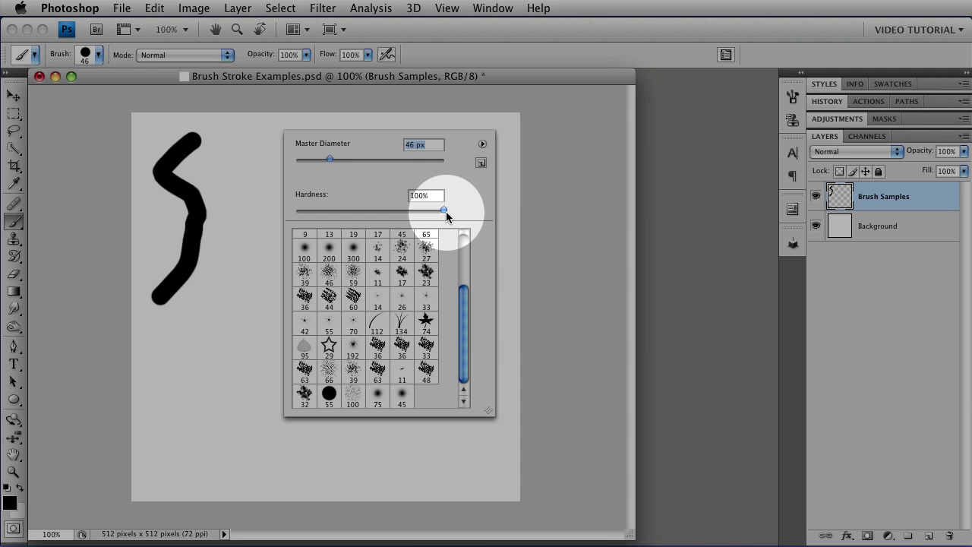
left_click_drag(445, 211, 421, 208)
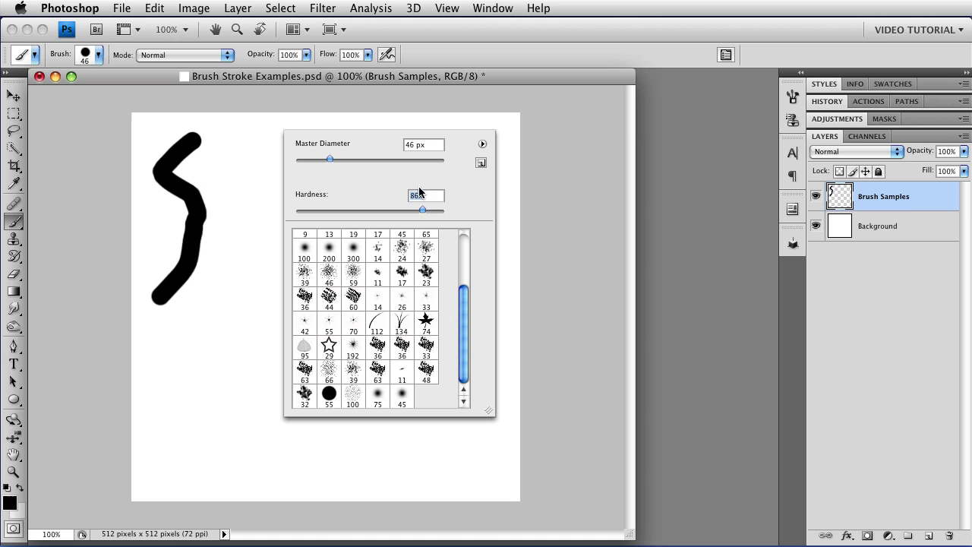
left_click_drag(423, 210, 483, 218)
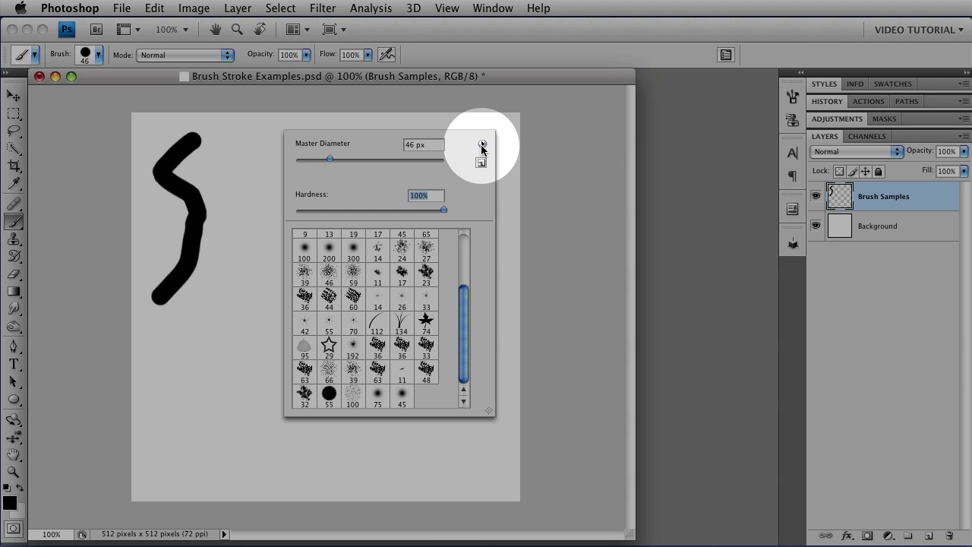
Show presets as a Small List and start a new preset named 'Hard Round 46 1'
left_click(482, 145)
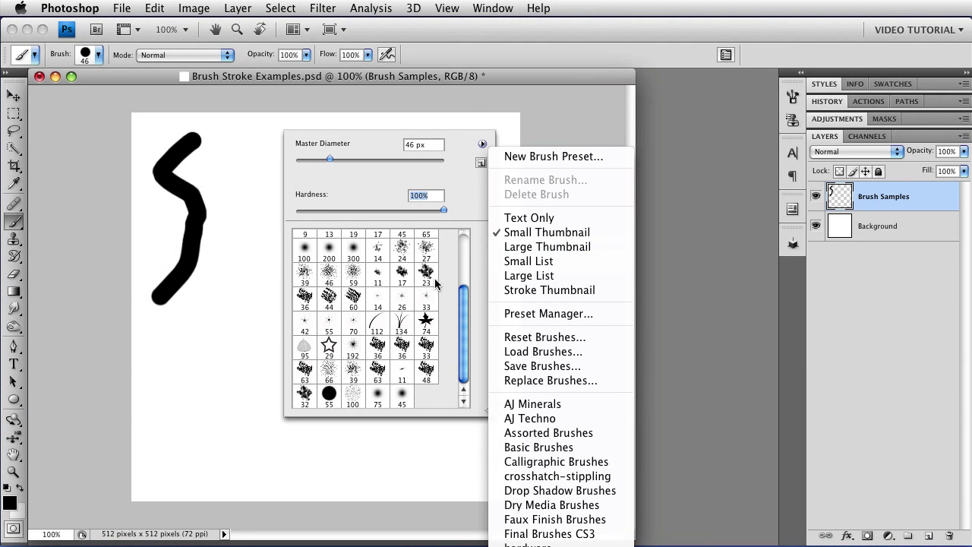
left_click(544, 261)
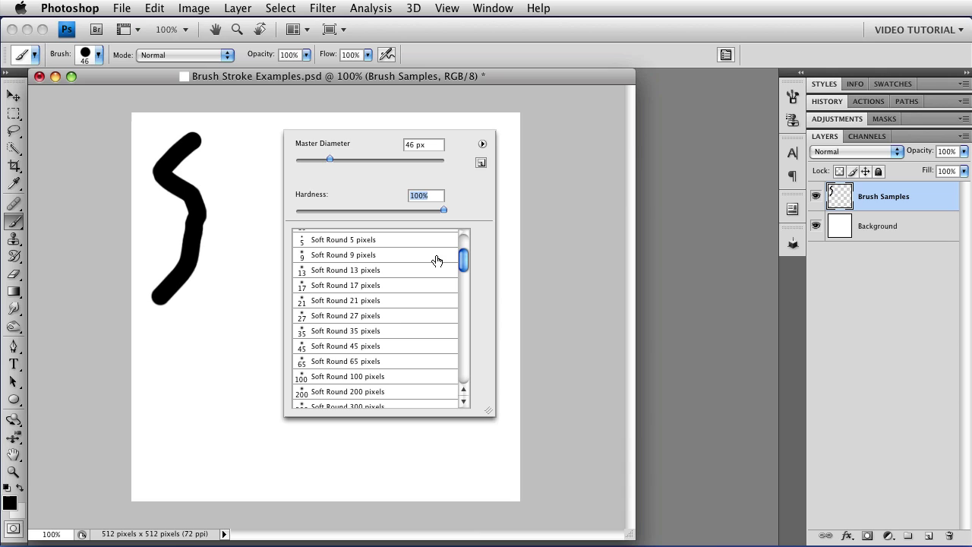
left_click(482, 144)
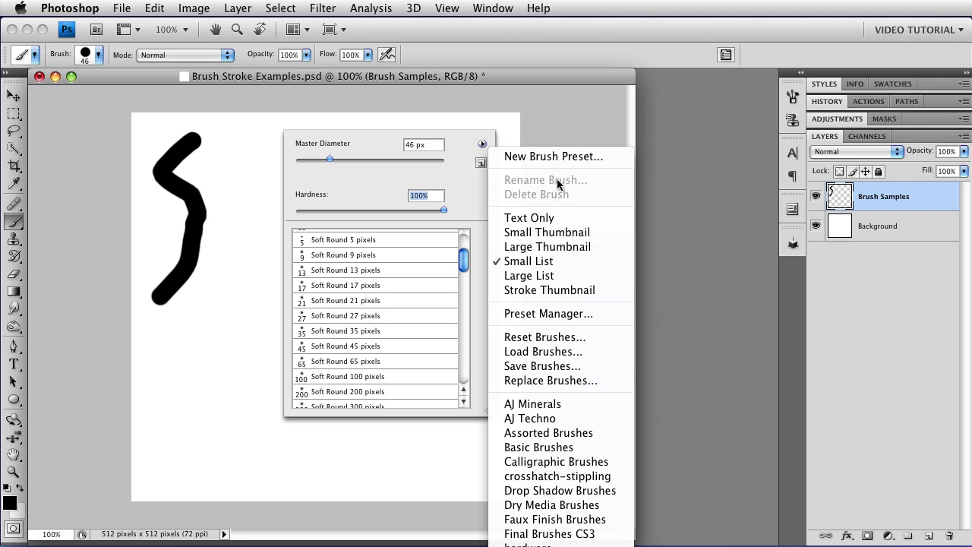
left_click(467, 175)
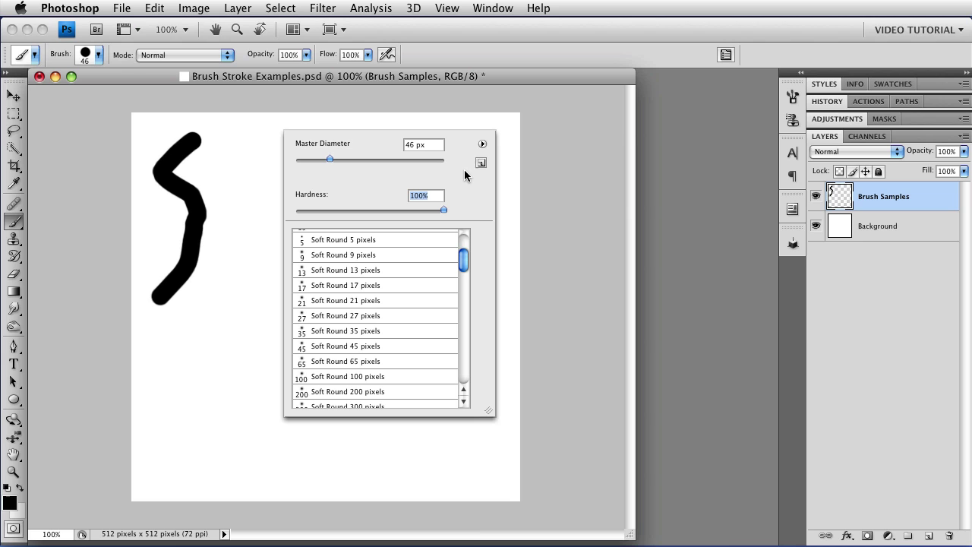
left_click(478, 164)
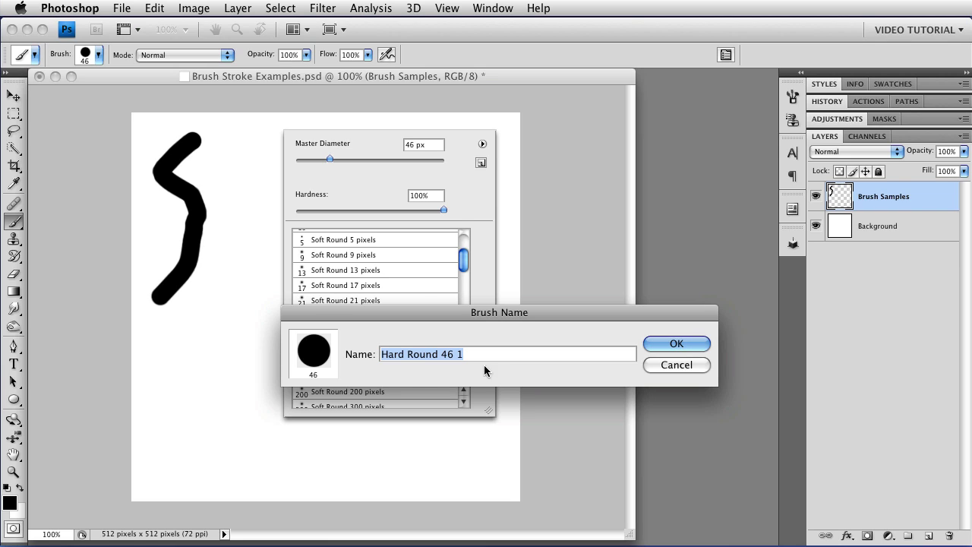
Cancel the new preset, restore Small Thumbnail view, close the picker, and shrink the brush to 7 px
left_click(654, 367)
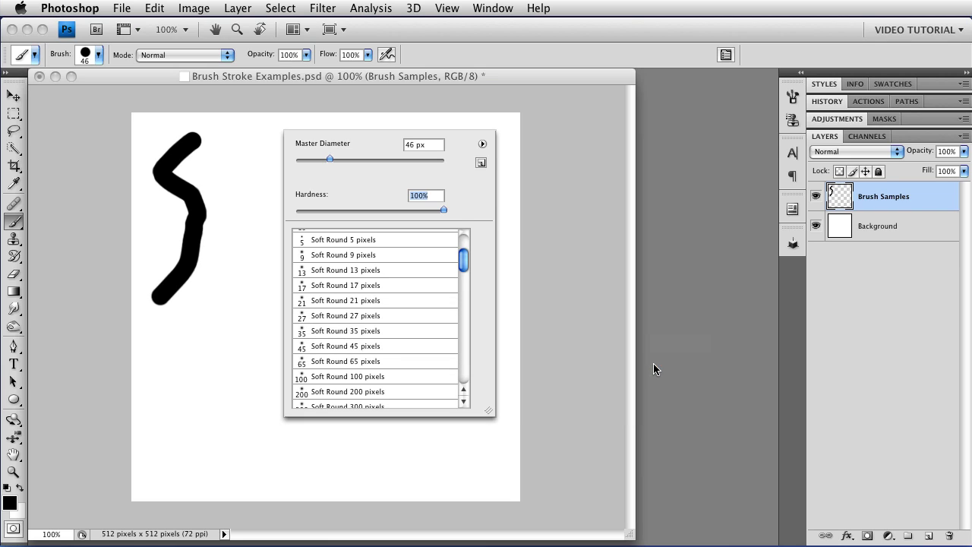
left_click(482, 143)
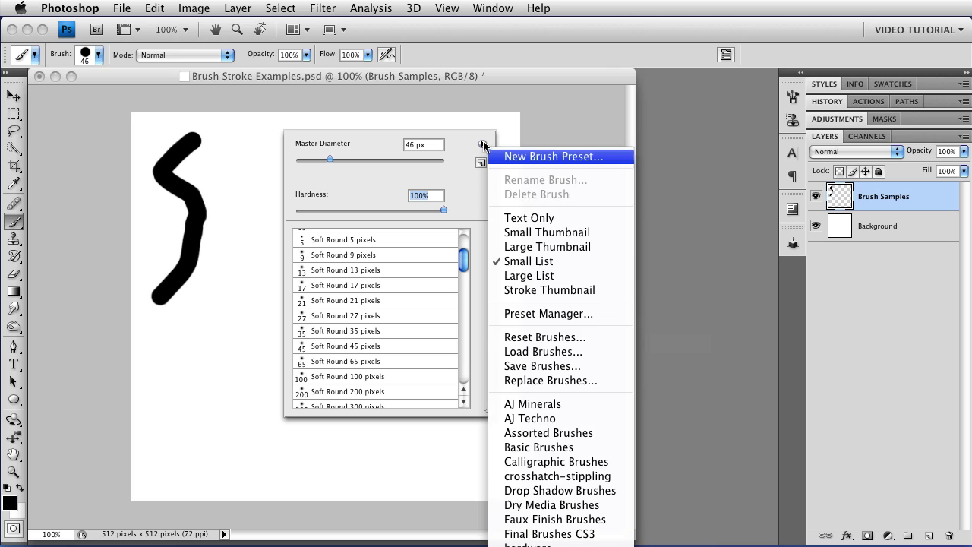
left_click(533, 236)
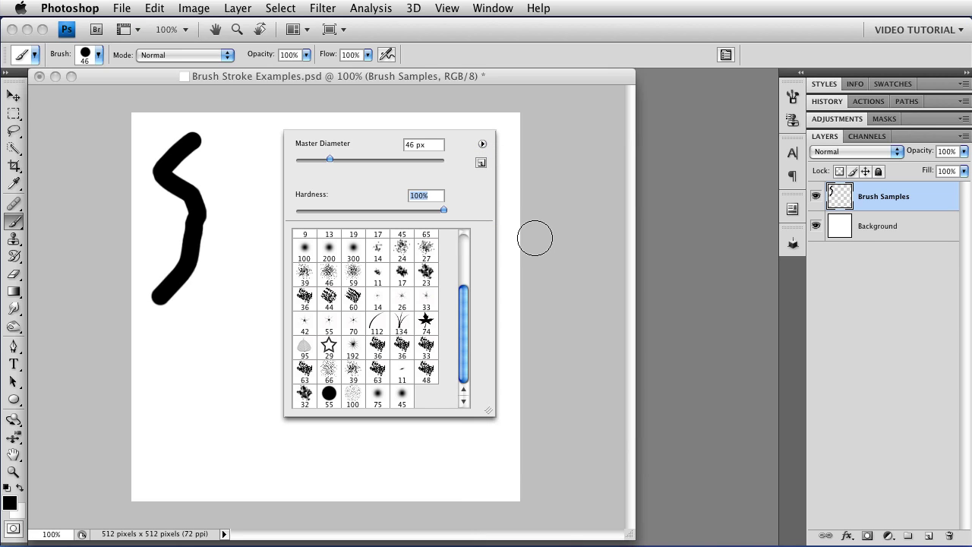
left_click(428, 81)
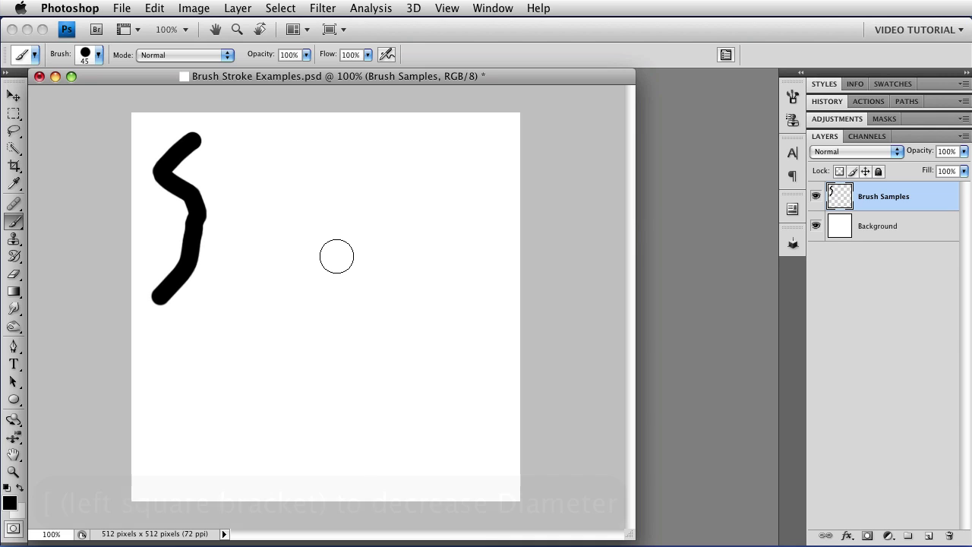
key("bracketleft")
key("bracketleft")
key("bracketleft")
key("bracketleft")
key("bracketleft")
key("bracketleft")
key("bracketleft")
key("bracketleft")
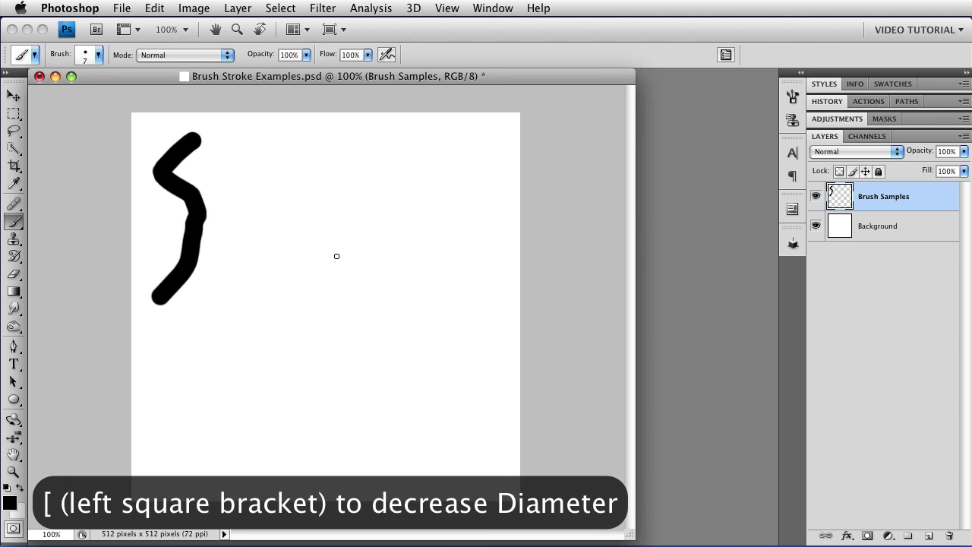
Resize the brush to 90 px with bracket keys, briefly softening then restoring full hardness
key("bracketright")
key("bracketright")
key("bracketright")
key("bracketright")
key("bracketright")
key("bracketright")
key("bracketright")
key("bracketright")
key("bracketright")
key("bracketright")
key("bracketright")
key("bracketright")
key("bracketright")
key("bracketright")
key("bracketright")
key("bracketright")
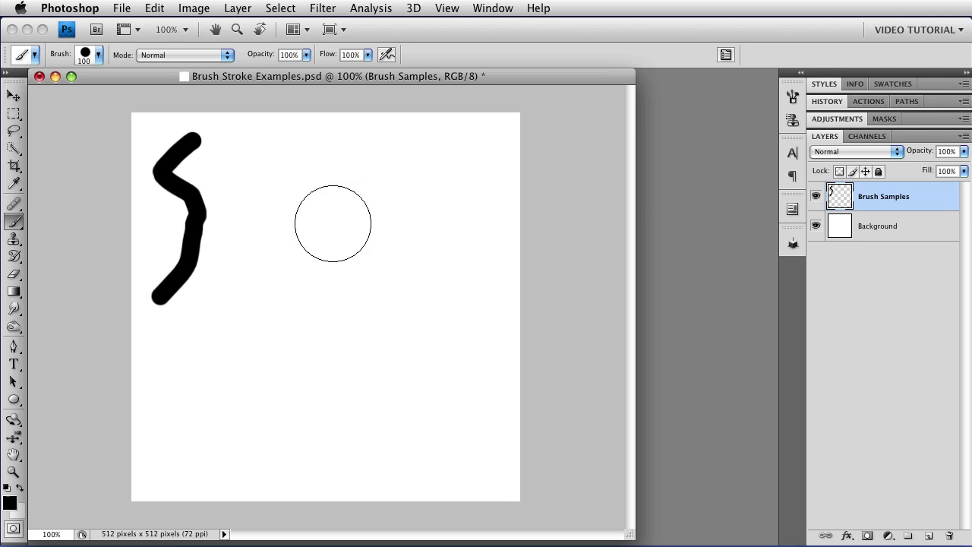
key("bracketleft")
key("bracketleft")
key("bracketleft")
key("bracketleft")
key("bracketleft")
key("bracketleft")
key("bracketright")
key("bracketright")
key("bracketright")
key("bracketright")
key("bracketright")
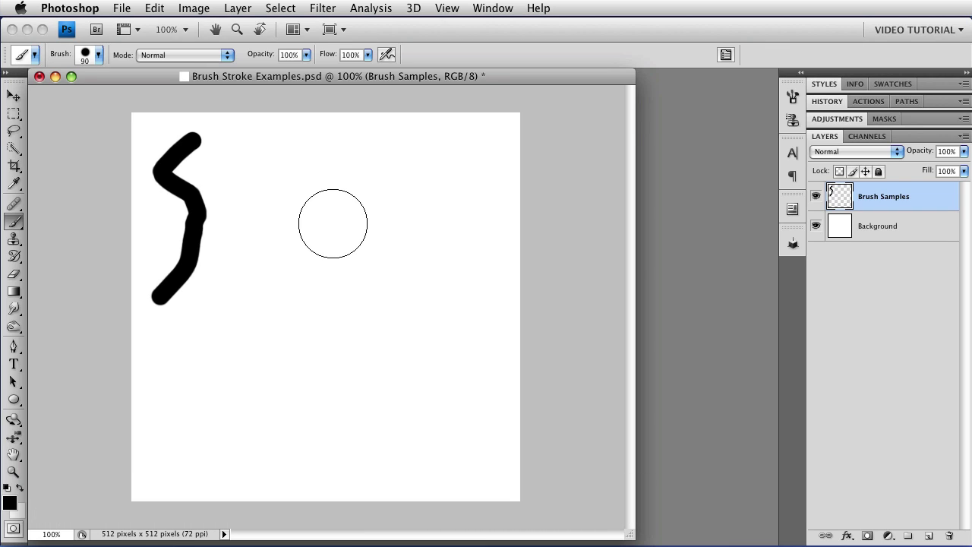
key("shift+bracketleft")
key("shift+bracketleft")
key("shift+bracketright")
key("shift+bracketright")
key("shift+bracketleft")
key("shift+bracketleft")
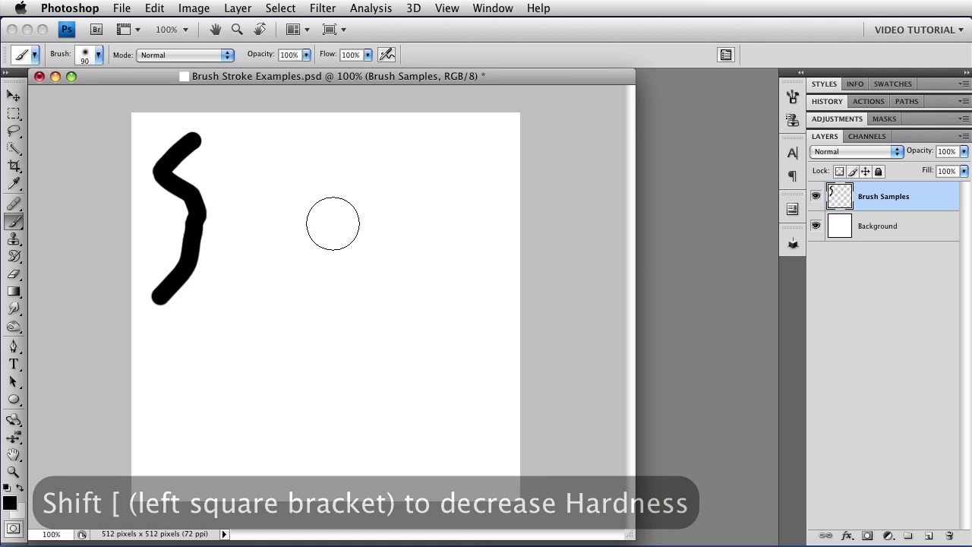
key("shift+bracketright")
key("shift+bracketright")
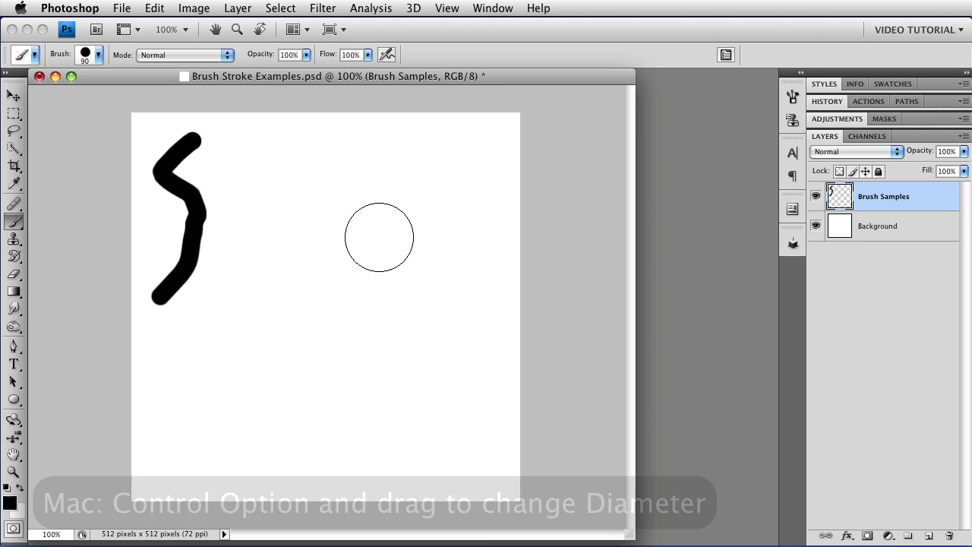
Adjust diameter and hardness by dragging on the canvas, finishing with a 46 px hard brush
mouse_move(379, 242)
left_mouse_down()
mouse_move(351, 246)
mouse_move(442, 251)
mouse_move(337, 248)
mouse_move(399, 240)
left_mouse_up()
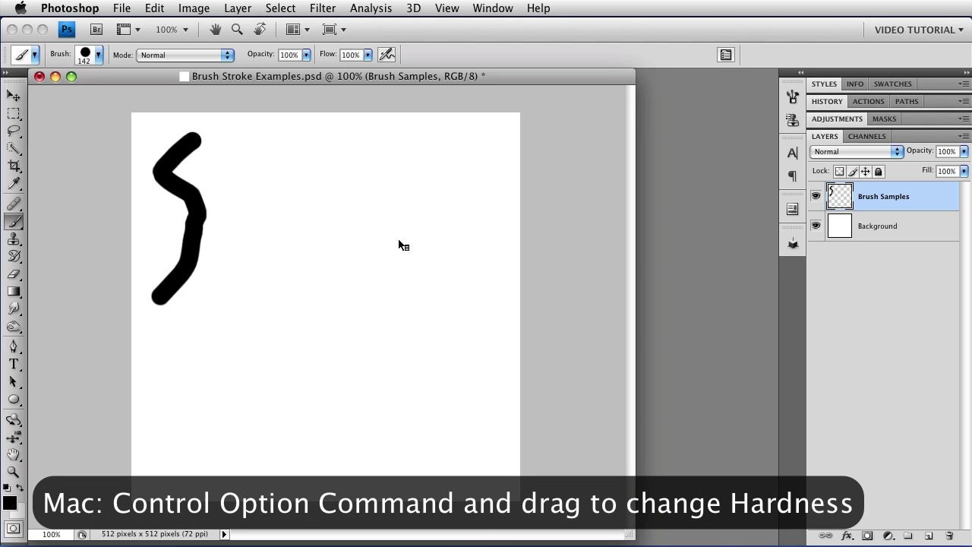
mouse_move(399, 240)
left_mouse_down()
mouse_move(390, 245)
mouse_move(382, 230)
mouse_move(383, 281)
left_mouse_up()
mouse_move(71, 263)
left_mouse_down()
mouse_move(419, 269)
mouse_move(103, 231)
mouse_move(65, 235)
mouse_move(531, 253)
left_mouse_up()
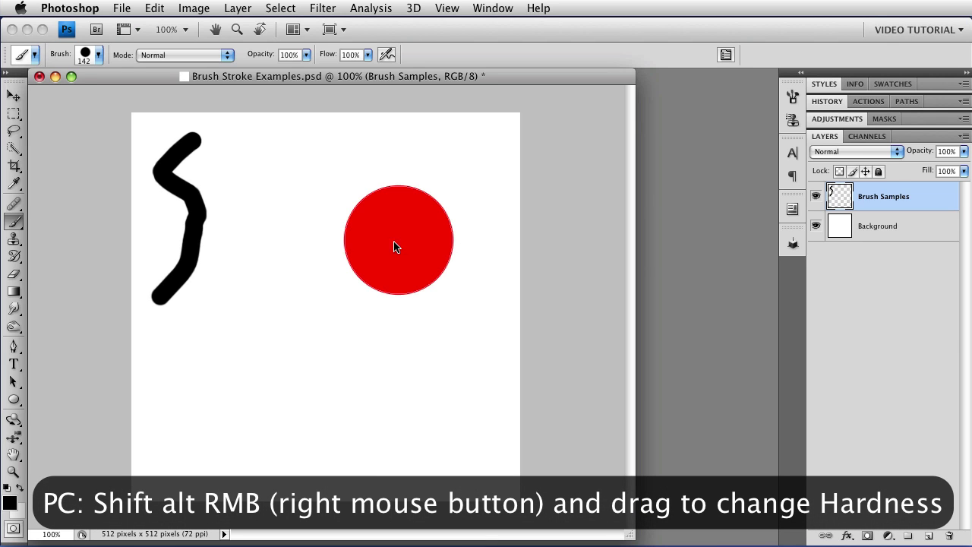
mouse_move(395, 241)
left_mouse_down()
mouse_move(53, 244)
mouse_move(527, 267)
mouse_move(323, 255)
mouse_move(165, 267)
mouse_move(94, 249)
mouse_move(126, 253)
left_mouse_up()
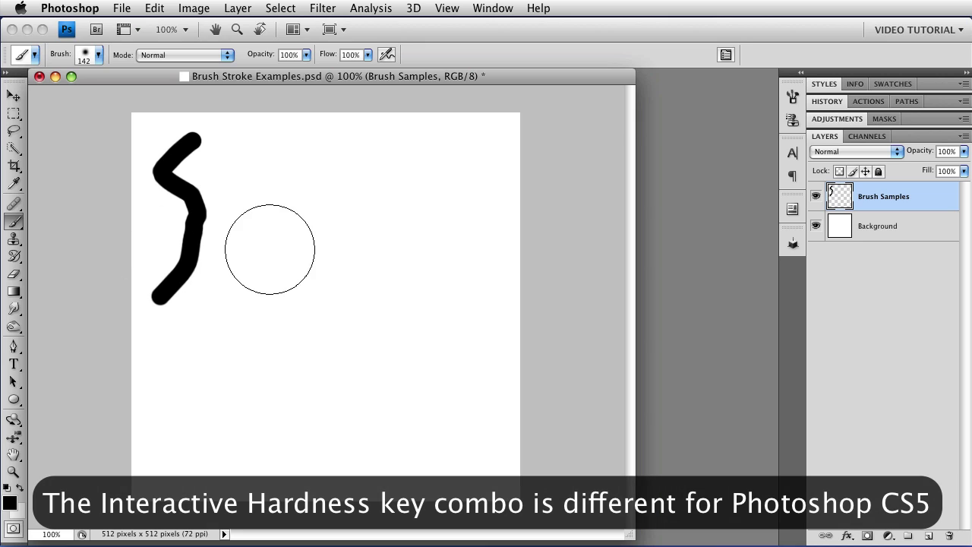
mouse_move(300, 255)
left_mouse_down()
mouse_move(267, 257)
mouse_move(445, 263)
mouse_move(438, 256)
left_mouse_up()
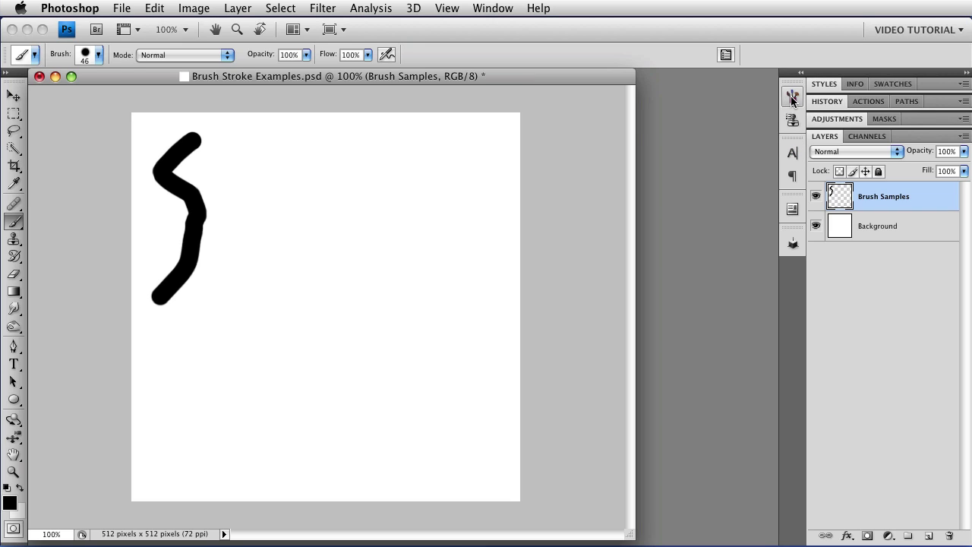
In Brush Tip Shape, set Diameter to 53 px, Hardness to 100% and Spacing to 18%
left_click(792, 97)
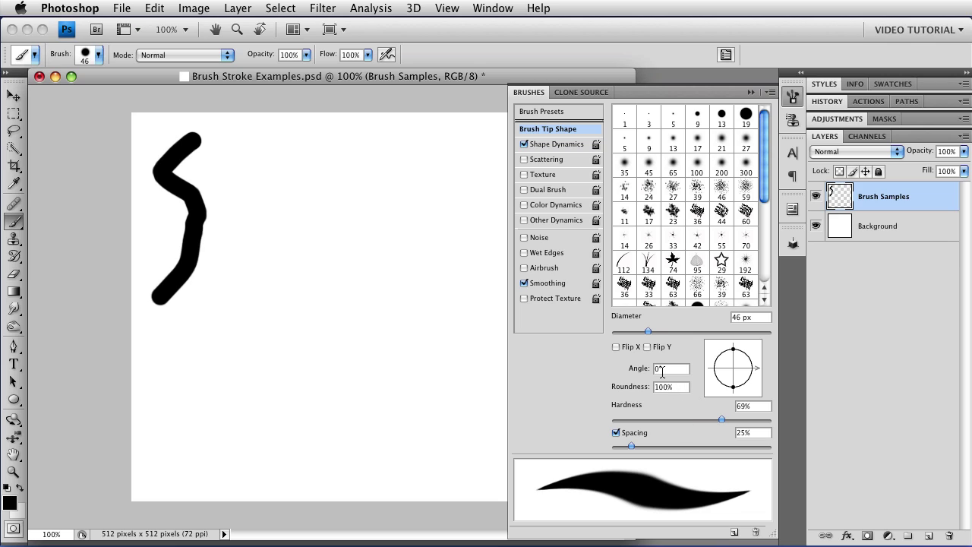
left_click_drag(648, 332, 655, 334)
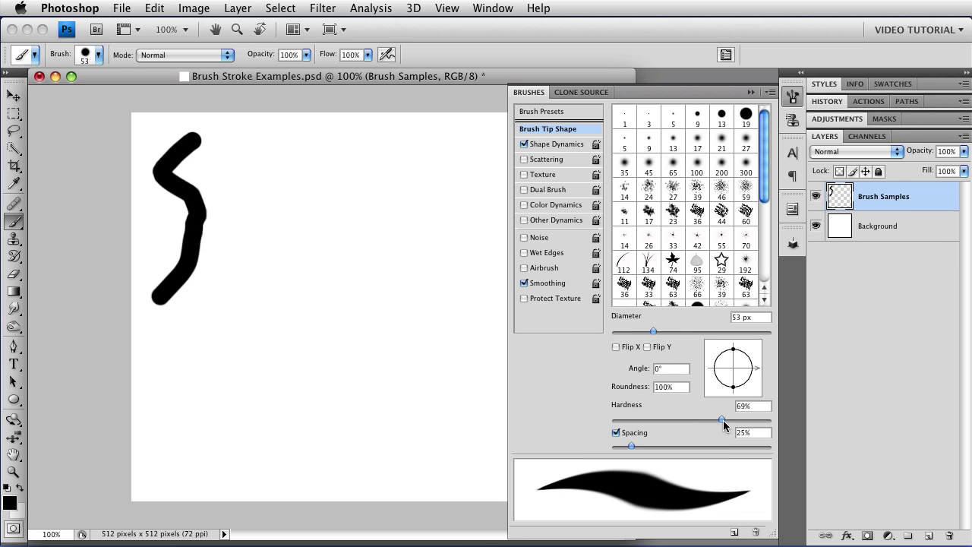
left_click_drag(724, 422, 782, 423)
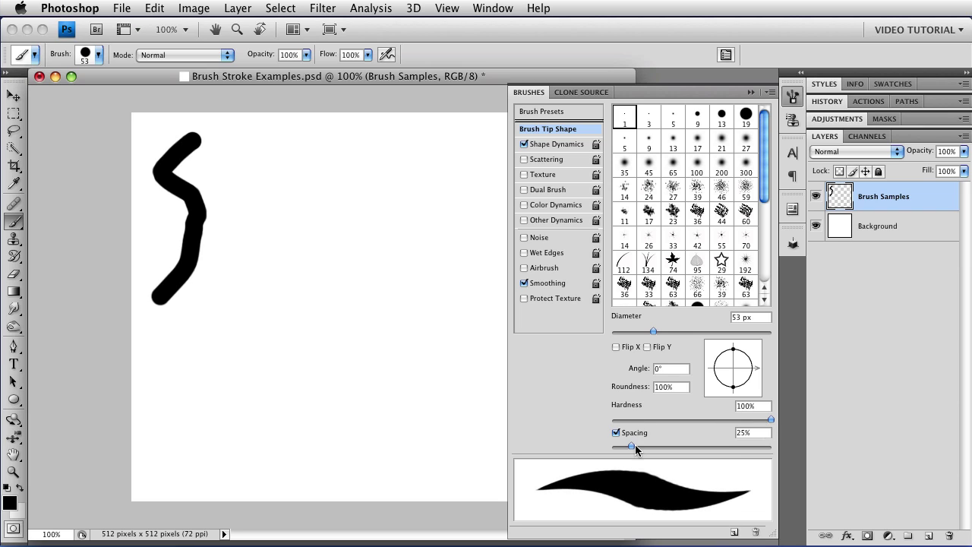
mouse_move(631, 446)
left_mouse_down()
mouse_move(727, 451)
mouse_move(626, 451)
left_mouse_up()
Shape the brush tip into a 29% roundness ellipse at 45°, then paint a calligraphic zigzag beside the S
mouse_move(734, 354)
left_mouse_down()
mouse_move(733, 370)
mouse_move(734, 349)
mouse_move(739, 370)
mouse_move(741, 359)
left_mouse_up()
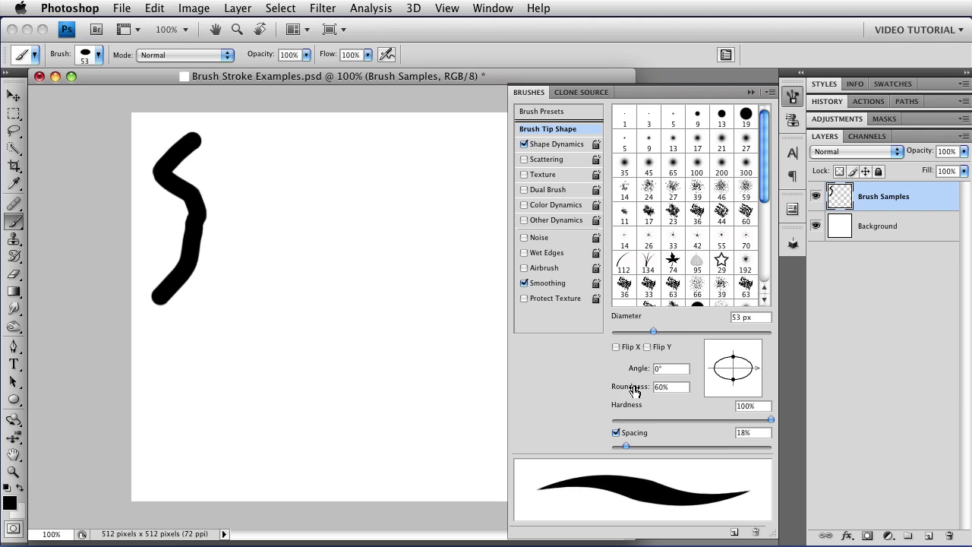
mouse_move(634, 391)
left_mouse_down()
mouse_move(598, 395)
mouse_move(609, 390)
left_mouse_up()
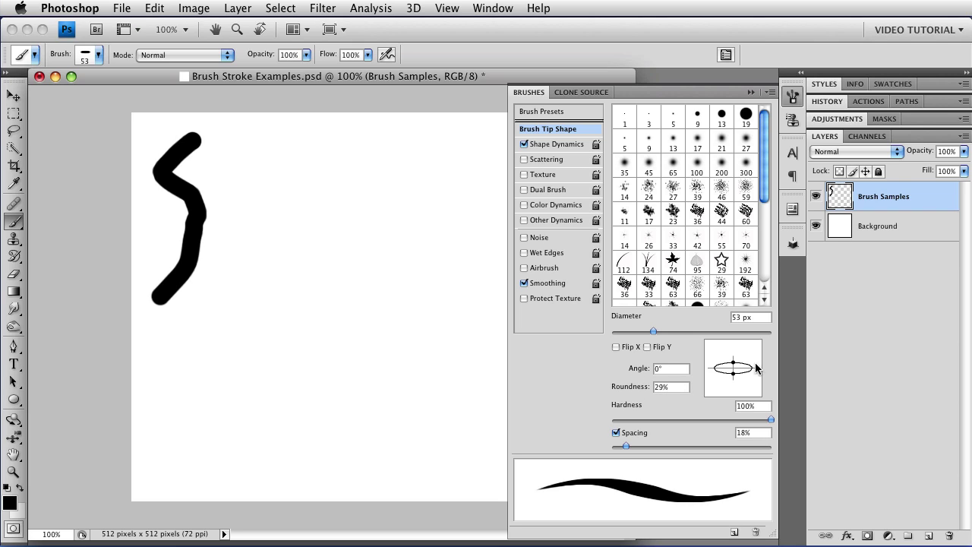
mouse_move(757, 371)
left_mouse_down()
mouse_move(734, 350)
mouse_move(741, 394)
mouse_move(748, 345)
left_mouse_up()
left_click_drag(637, 372, 629, 371)
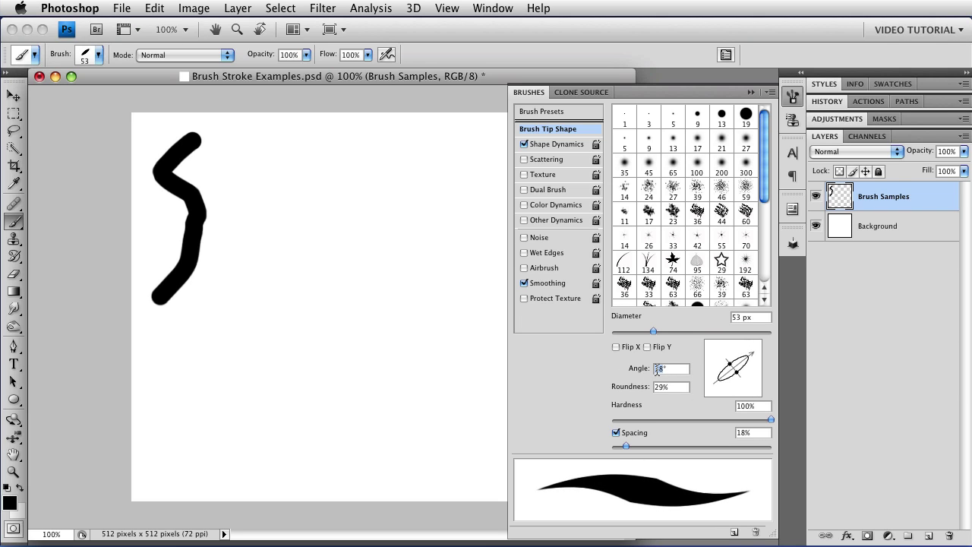
type("45")
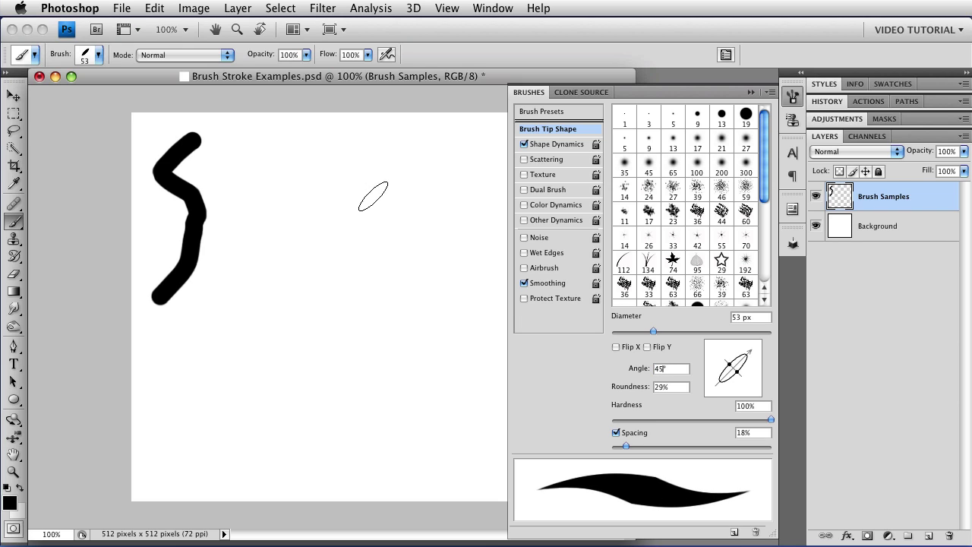
mouse_move(300, 300)
left_mouse_down()
mouse_move(425, 371)
mouse_move(475, 280)
left_mouse_up()
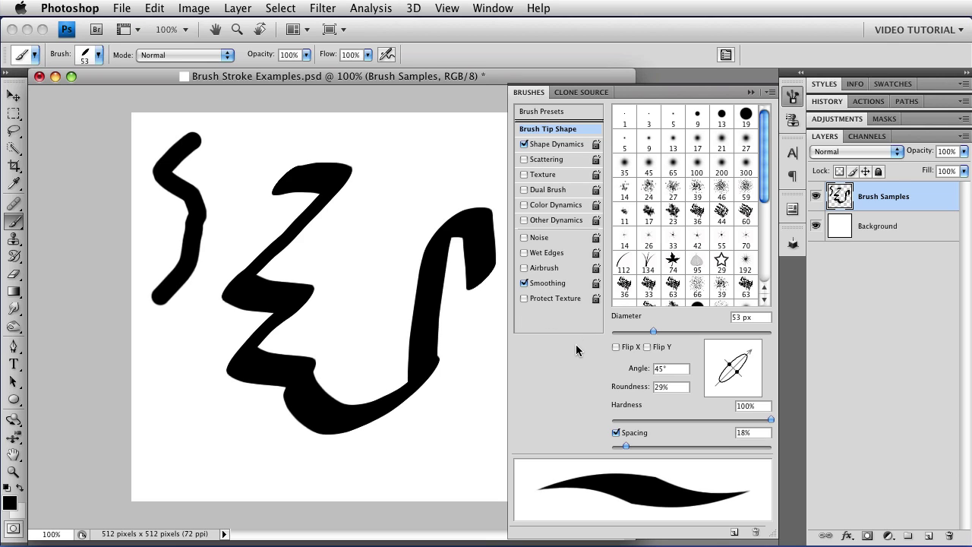
Load the 112 px grass tip with 42% spacing, keeping its original 112 px sample size
left_click(624, 263)
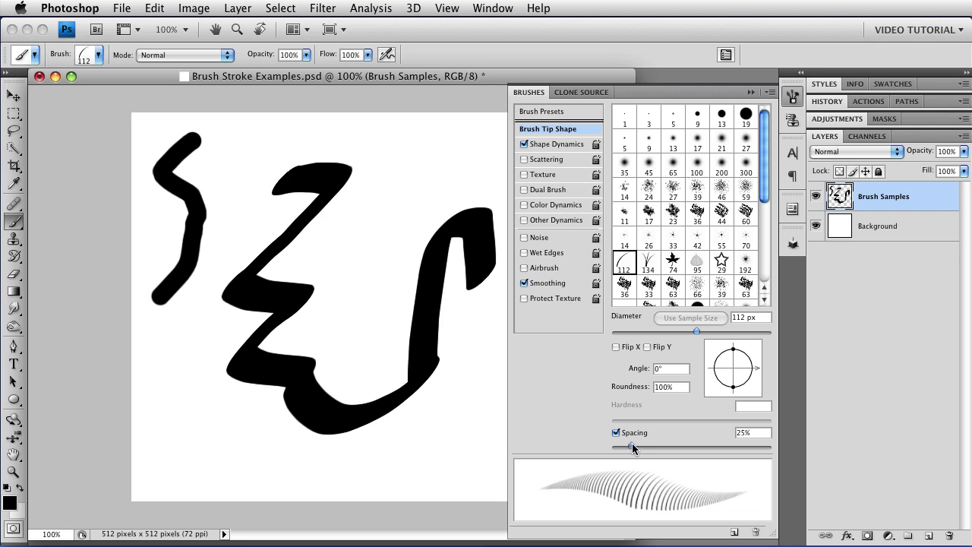
left_click_drag(632, 442, 644, 442)
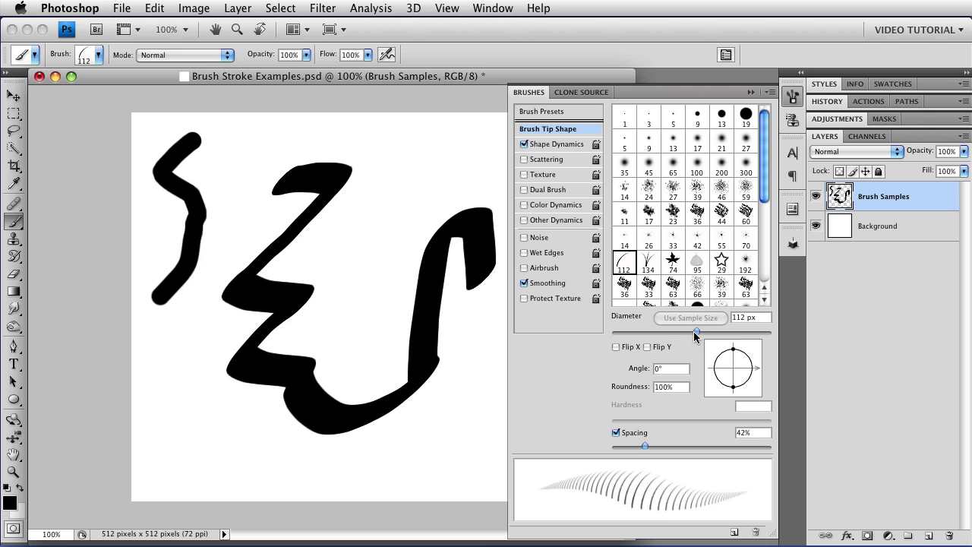
left_click_drag(697, 332, 668, 331)
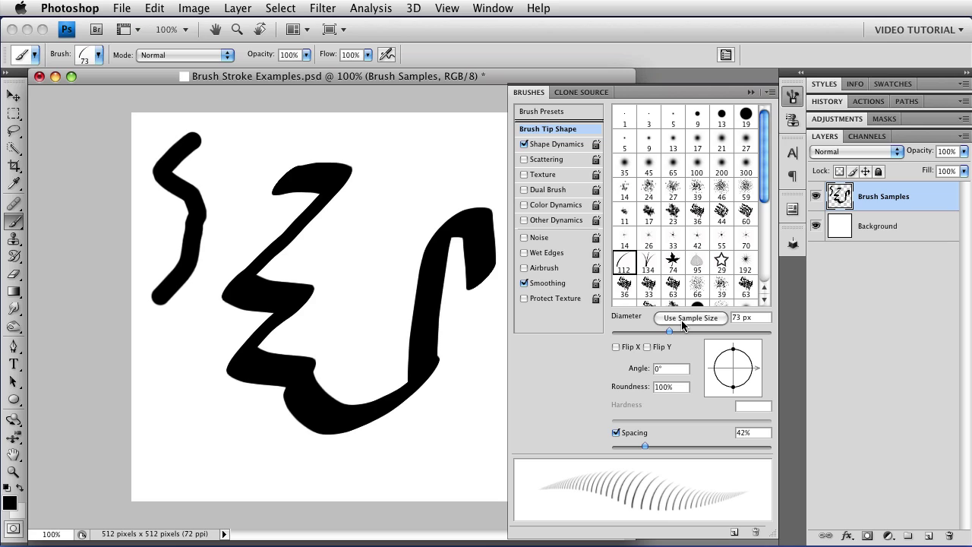
left_click(681, 319)
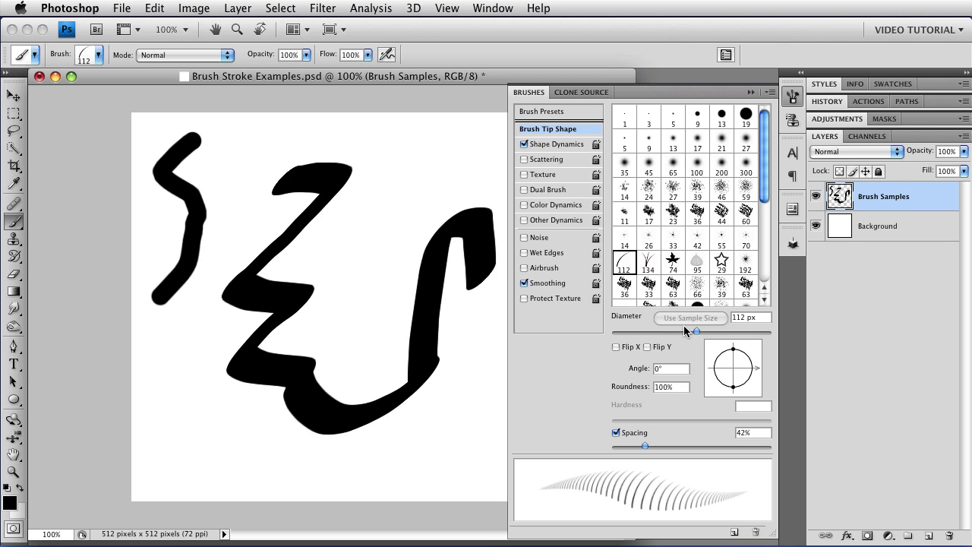
Enable both Flip X and Flip Y on the grass brush tip
left_click(615, 347)
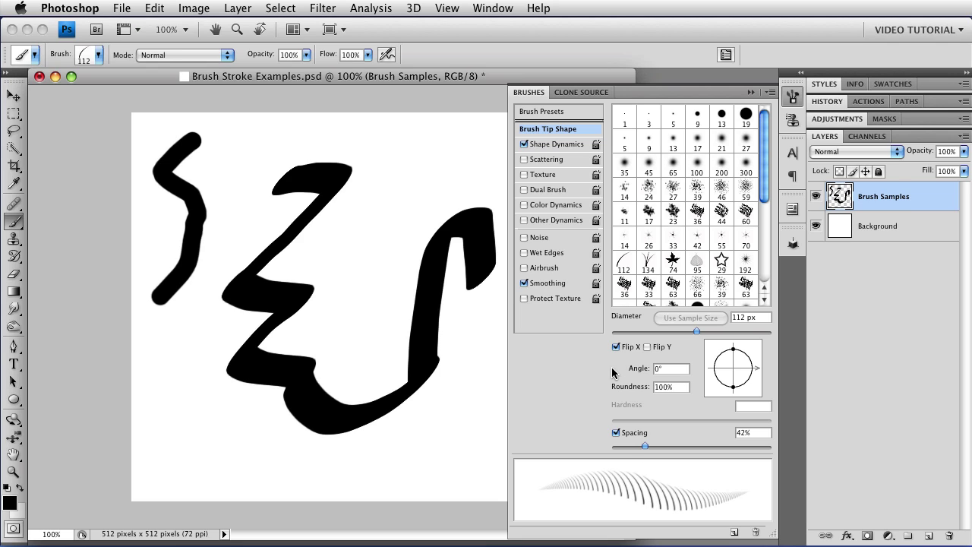
left_click(615, 348)
left_click(615, 348)
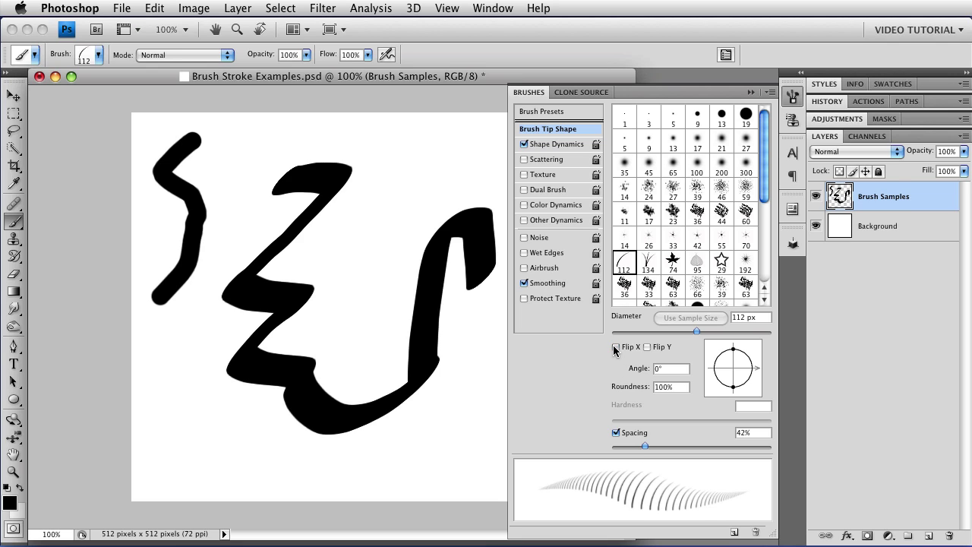
left_click(615, 348)
left_click(646, 347)
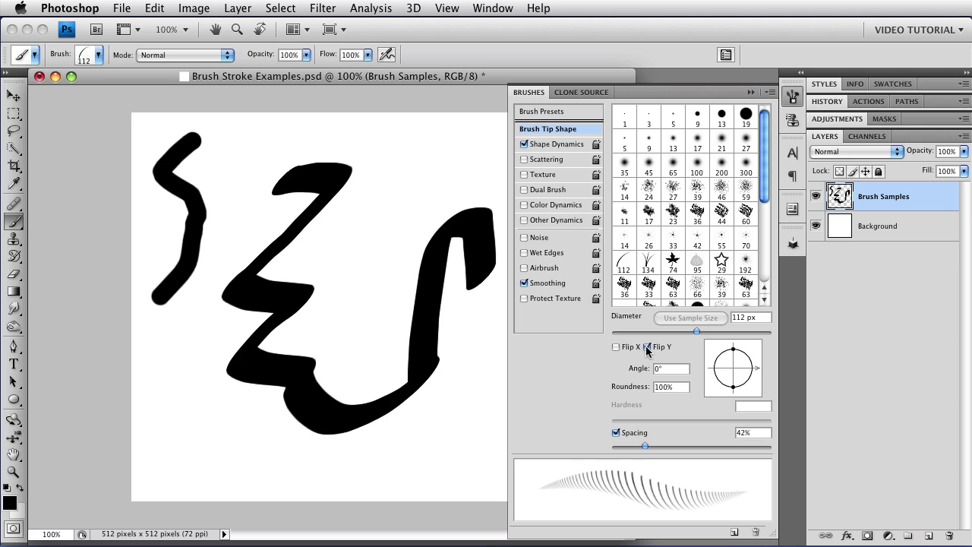
left_click(647, 348)
left_click(647, 348)
left_click(647, 348)
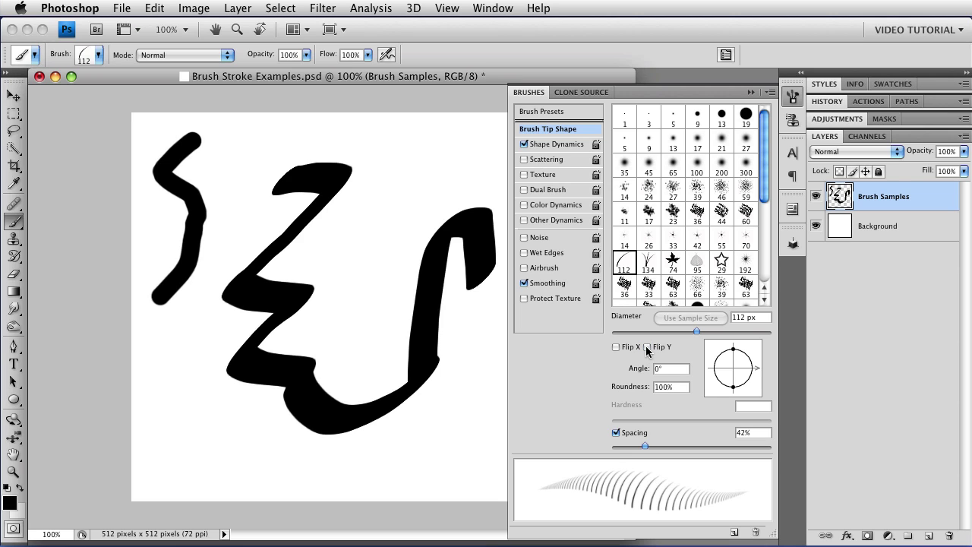
left_click(616, 349)
left_click(647, 347)
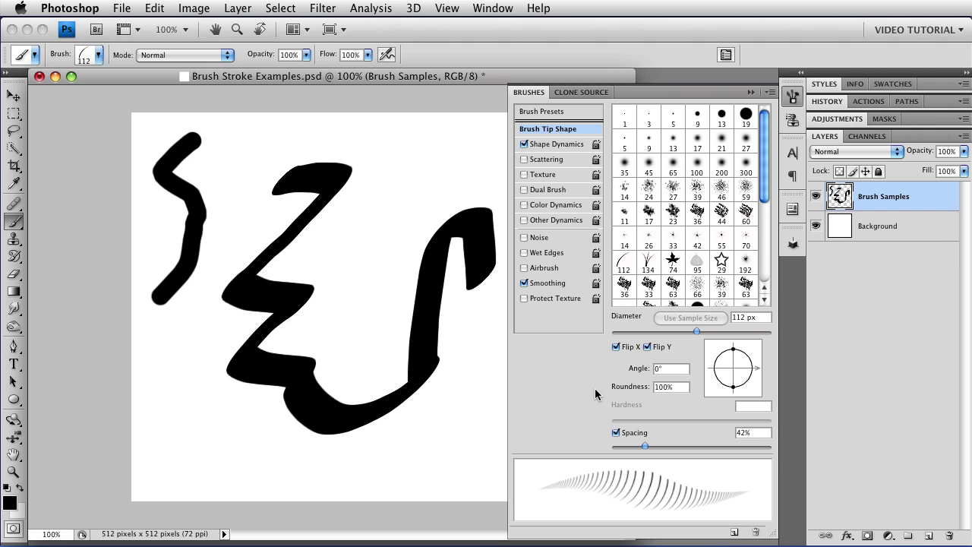
Stamp three grass marks and drag a trail of grass blades down the canvas's right side
left_click(419, 211)
left_click(435, 186)
left_click(402, 206)
mouse_move(414, 251)
left_mouse_down()
mouse_move(449, 388)
mouse_move(392, 439)
mouse_move(351, 454)
mouse_move(373, 490)
left_mouse_up()
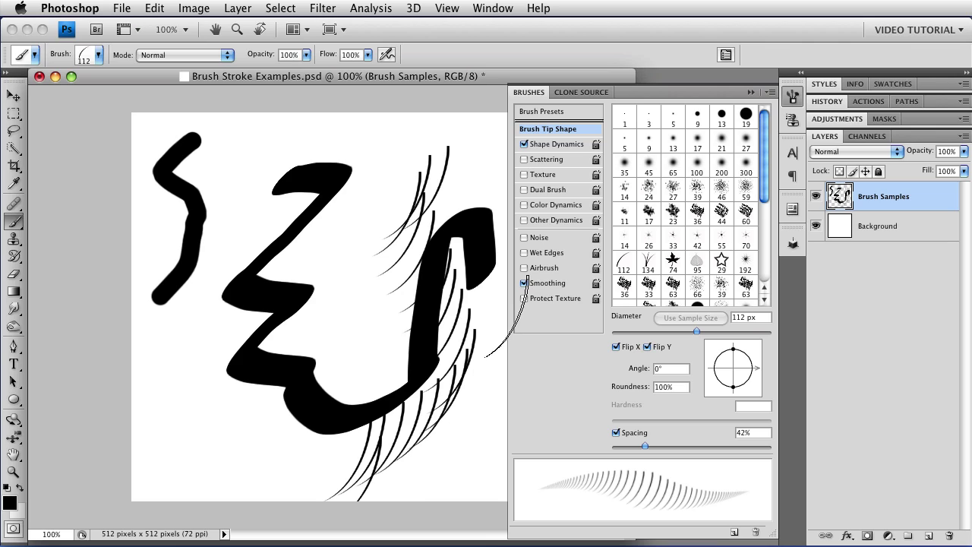